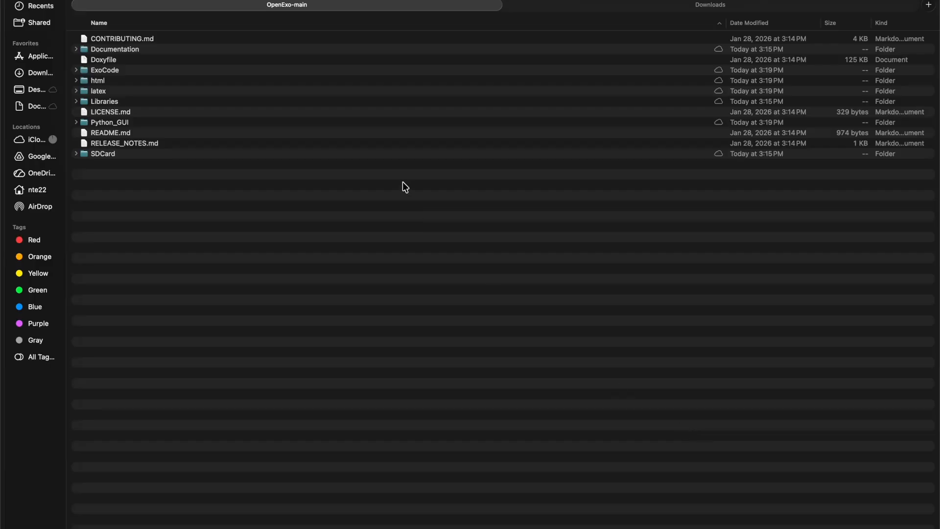
# Step: Expand the SDCard folder and look through its hipControllers subfolder
pyautogui.click(75, 153)
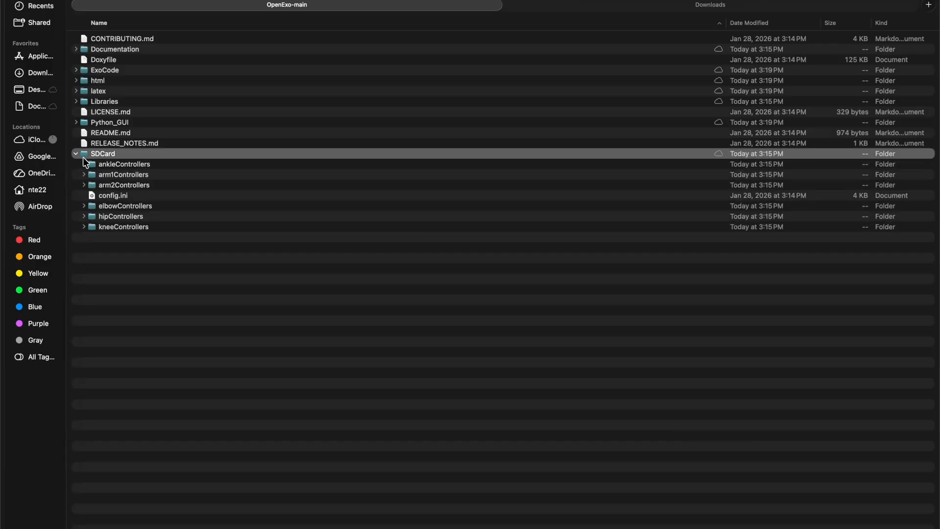
pyautogui.click(109, 195)
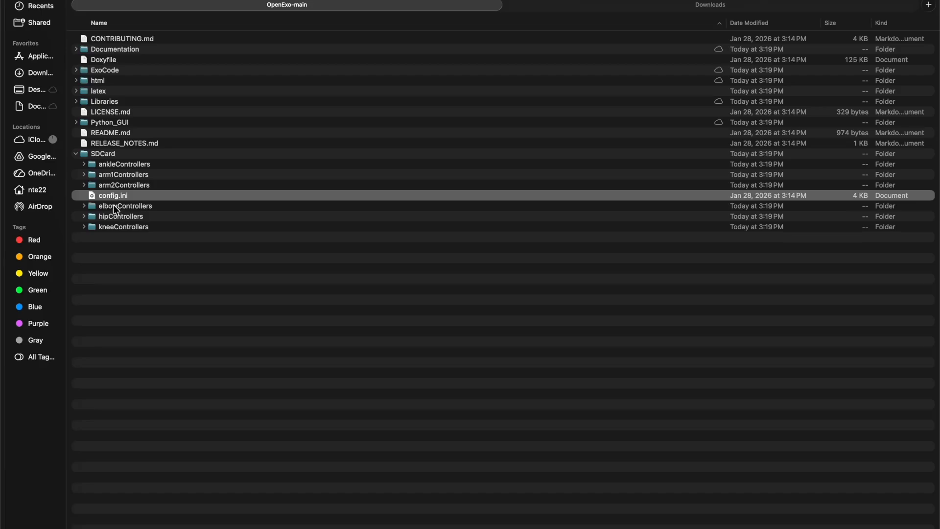
pyautogui.click(82, 217)
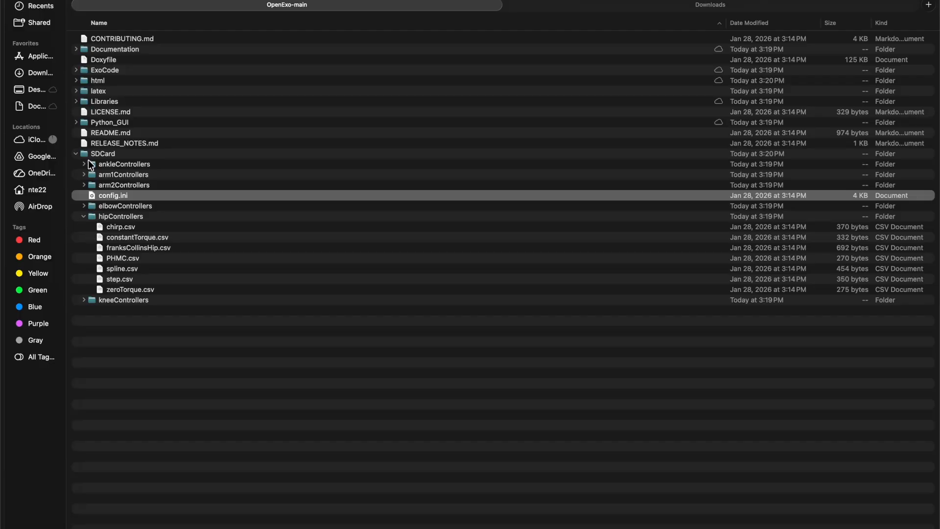
pyautogui.click(84, 216)
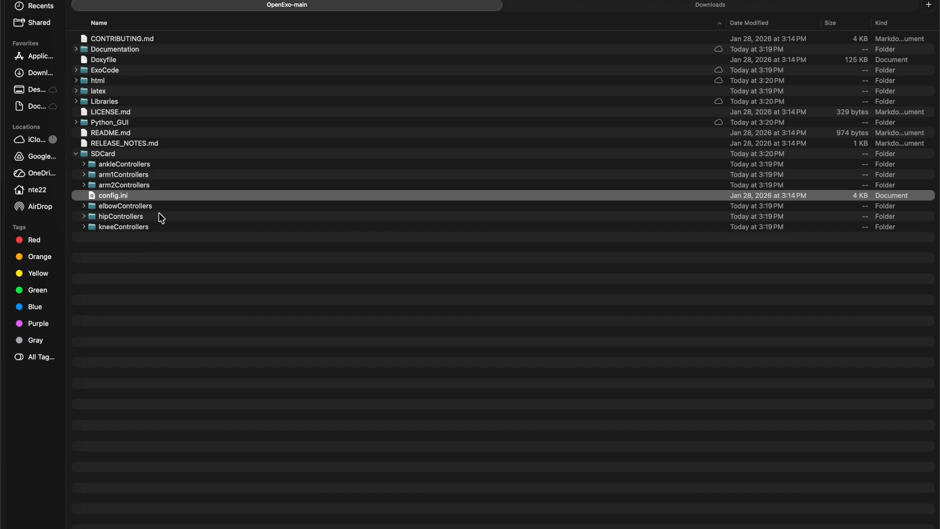
# Step: Open config.ini from the SDCard folder and examine its Exo name, sides, joint motor, gear ratio and default controller settings
pyautogui.click(110, 154)
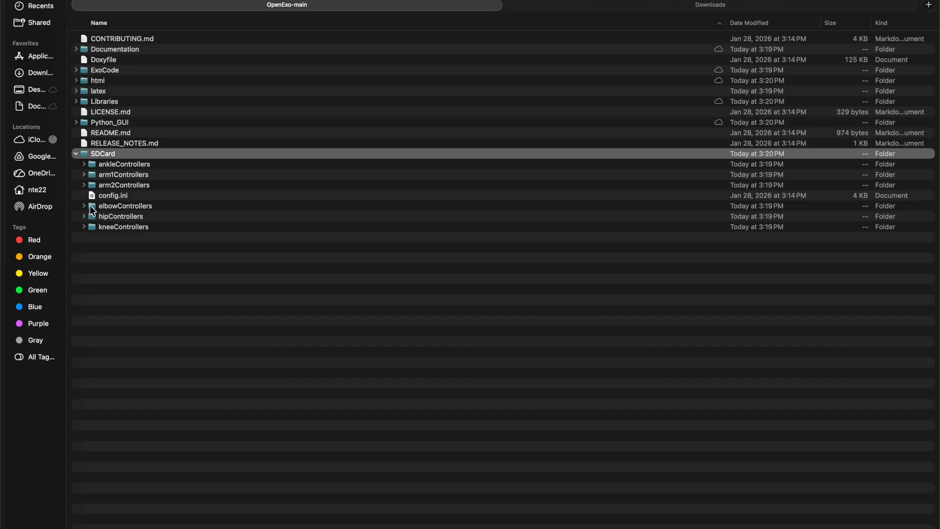
pyautogui.click(116, 196)
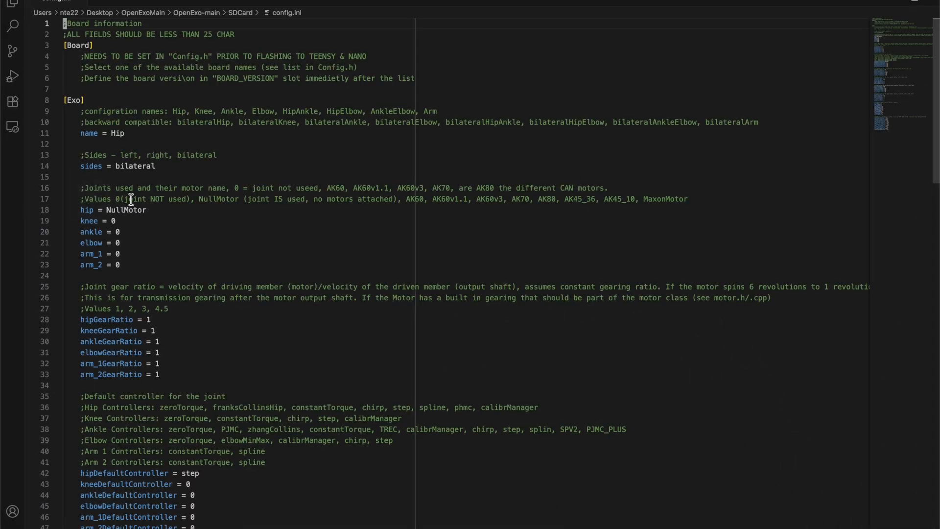
pyautogui.scroll(-4, 175, 31)
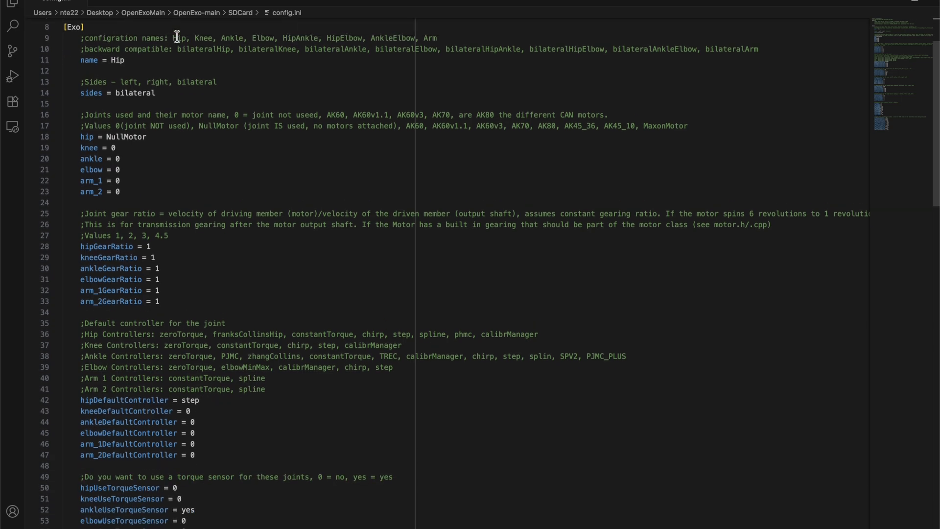
pyautogui.scroll(4, 177, 37)
pyautogui.scroll(-20, 101, 115)
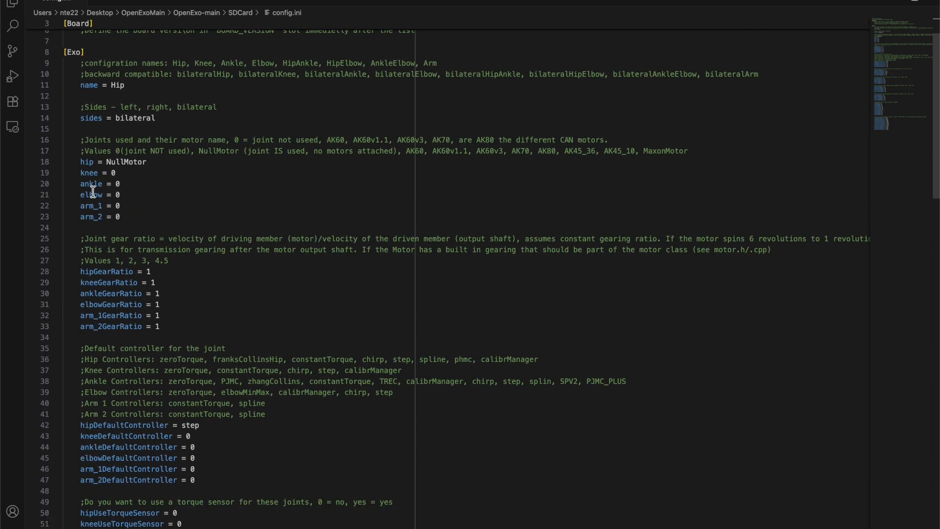
pyautogui.scroll(20, 92, 191)
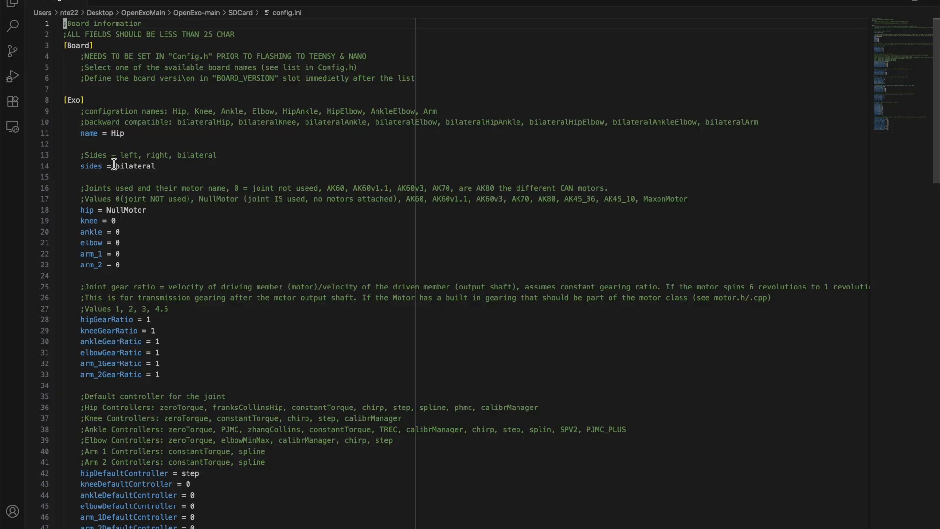
pyautogui.scroll(-2, 114, 165)
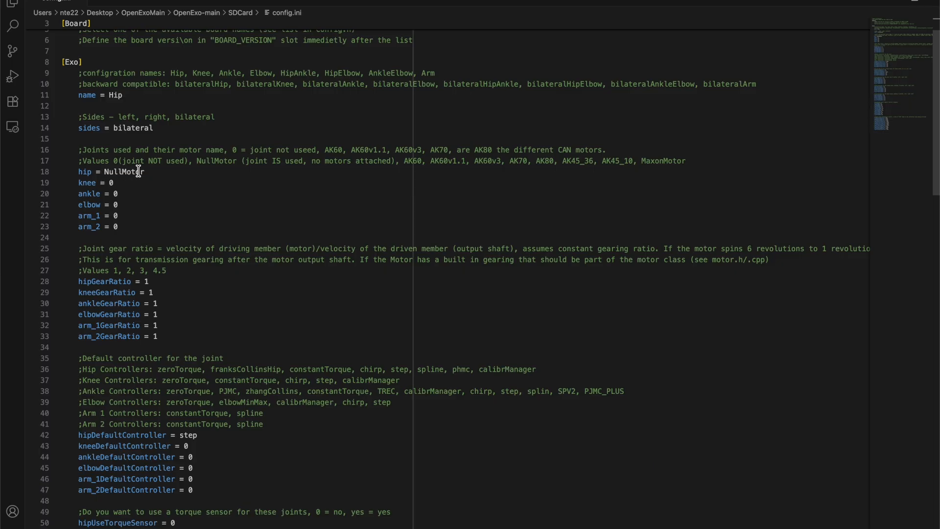
pyautogui.scroll(-6, 142, 172)
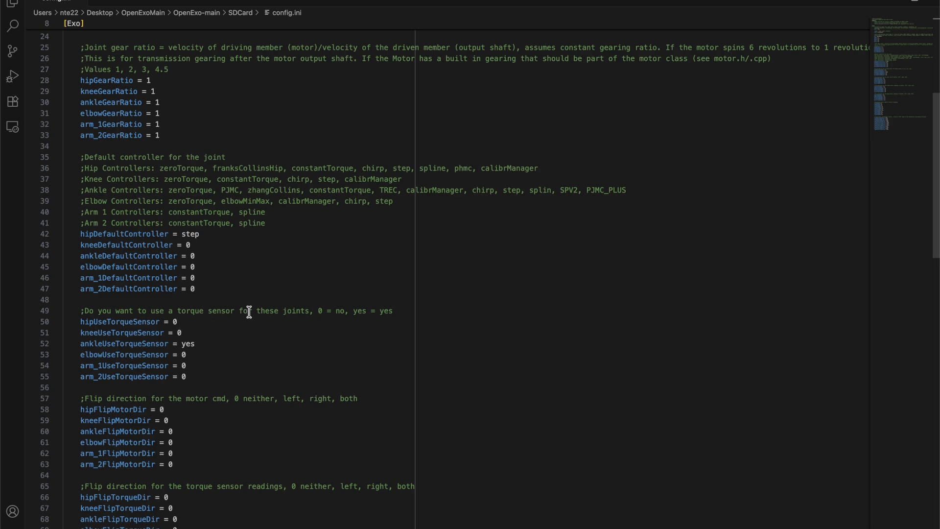
pyautogui.scroll(8, 234, 294)
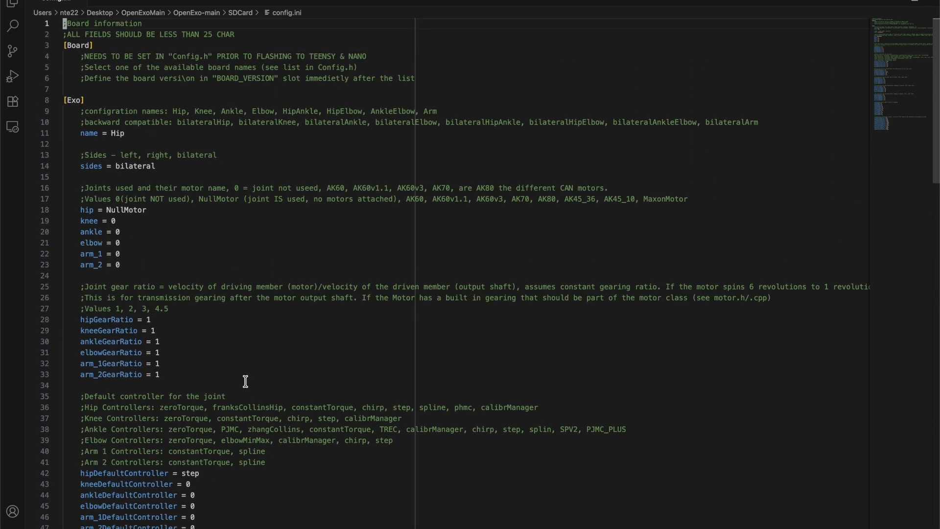
pyautogui.scroll(-3, 244, 380)
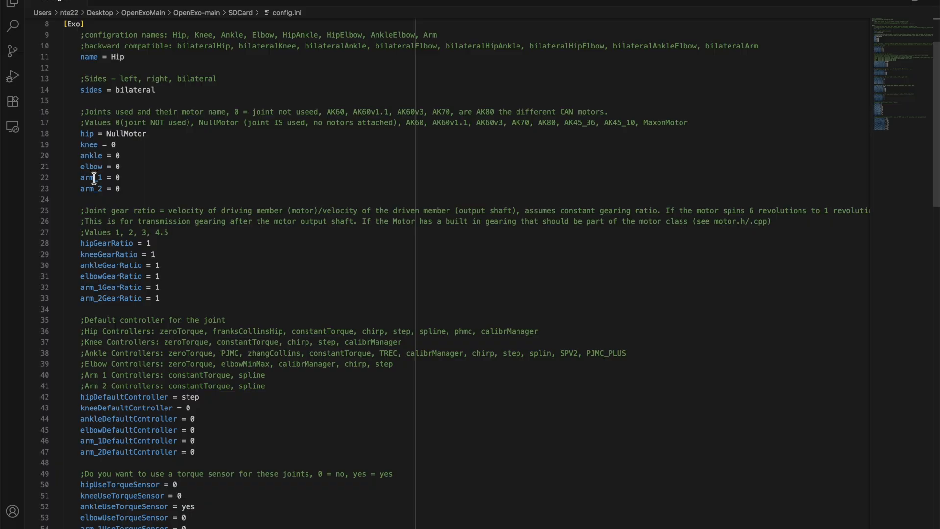
pyautogui.scroll(3, 151, 188)
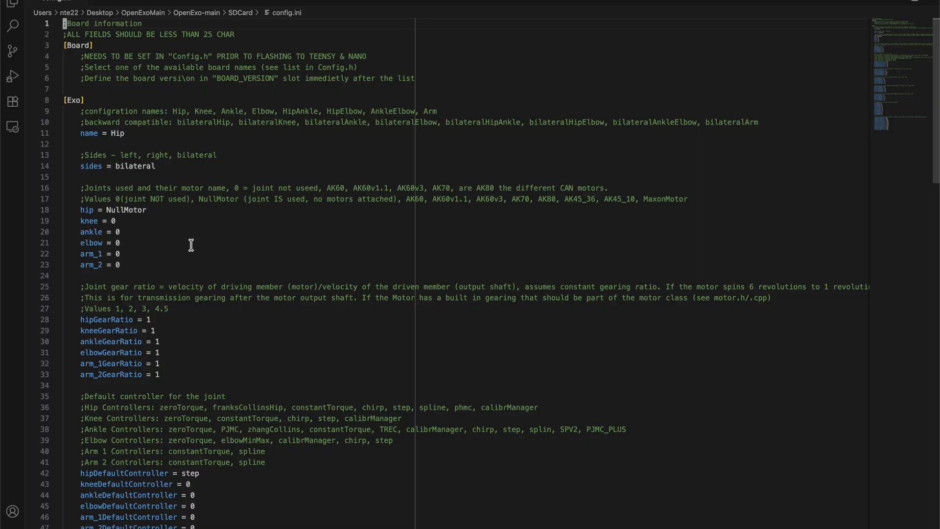
pyautogui.scroll(-5, 146, 236)
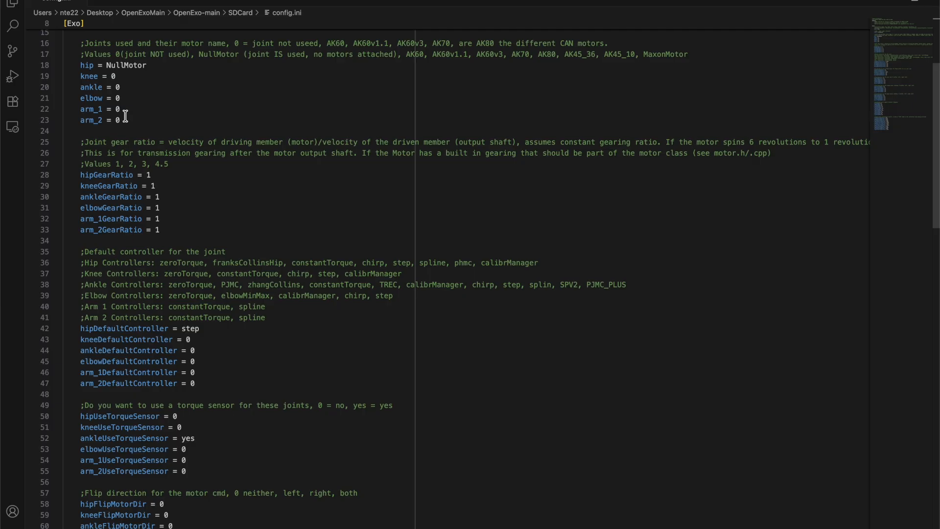
pyautogui.click(83, 2)
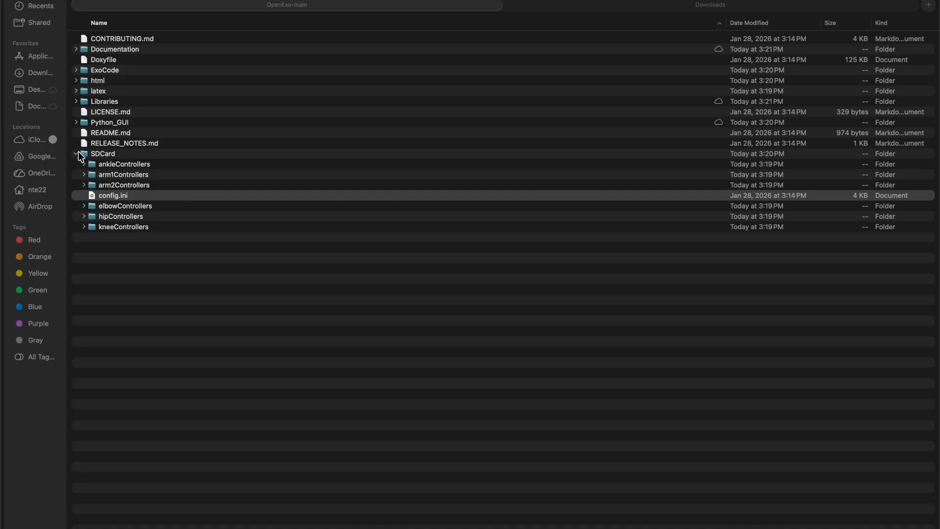
pyautogui.click(76, 153)
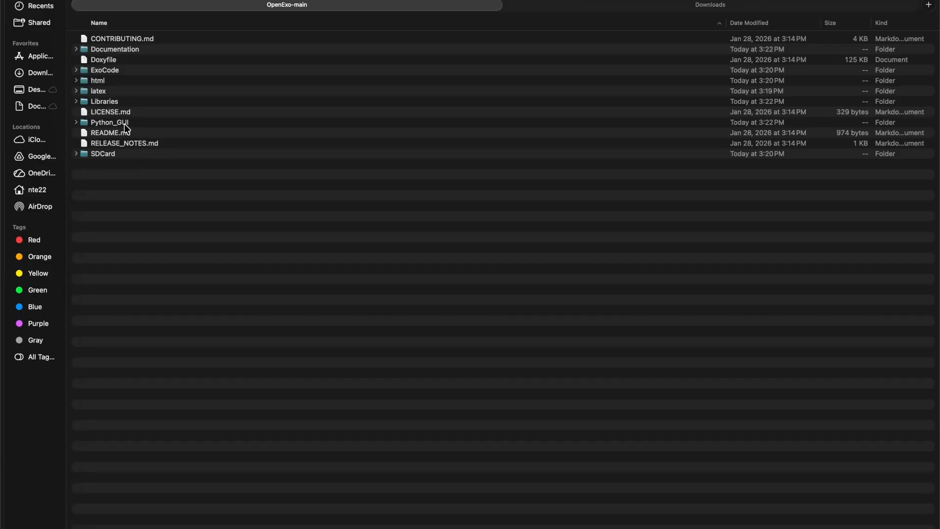
# Step: Open a terminal at the Python_GUI folder and launch the interface with python3 GUI.py
pyautogui.rightClick(124, 123)
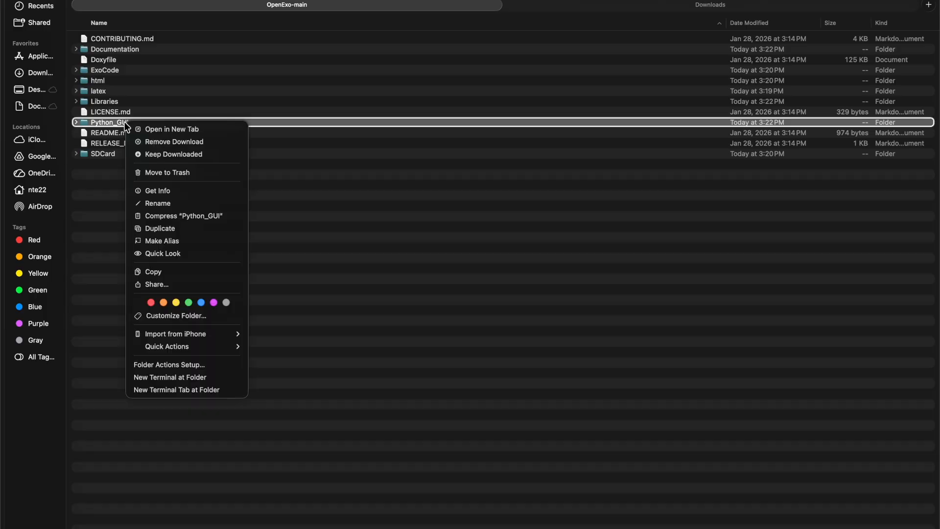
pyautogui.click(176, 377)
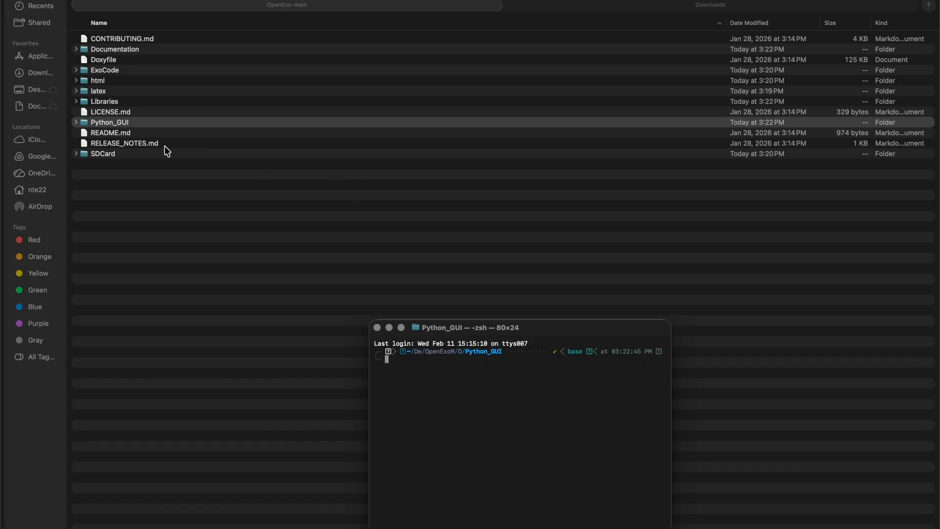
pyautogui.moveTo(562, 327); pyautogui.dragTo(371, 118)
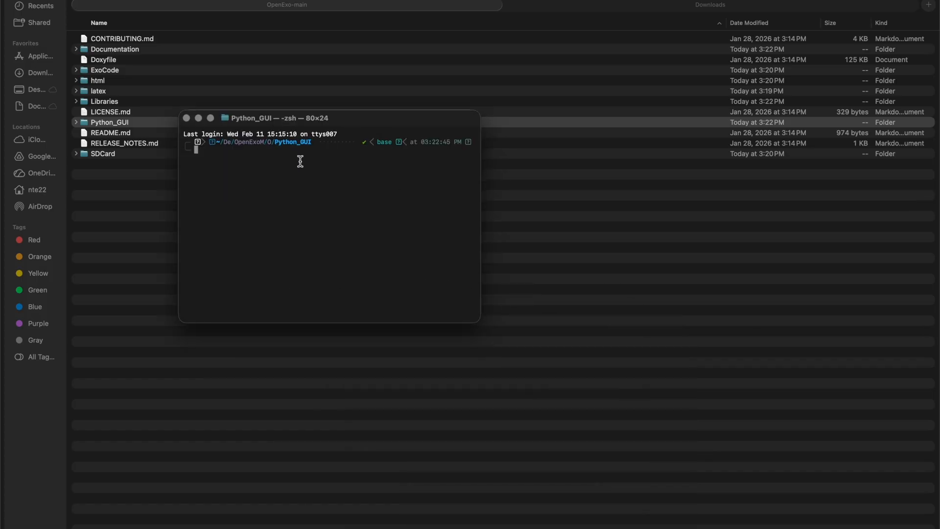
pyautogui.press('Up')
pyautogui.press('Return')
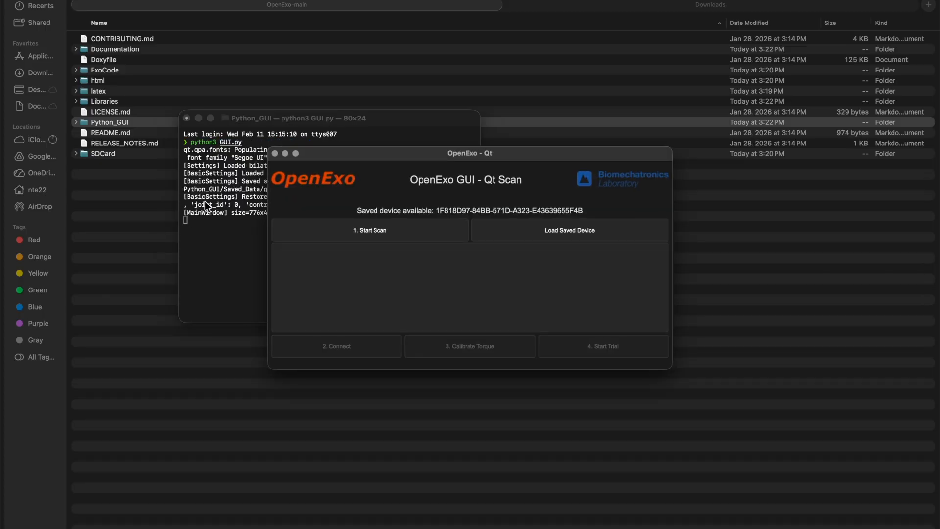
# Step: Enlarge the OpenExo window, scan for devices and connect to EXOBLE_4f0d26
pyautogui.moveTo(426, 151); pyautogui.dragTo(321, 76)
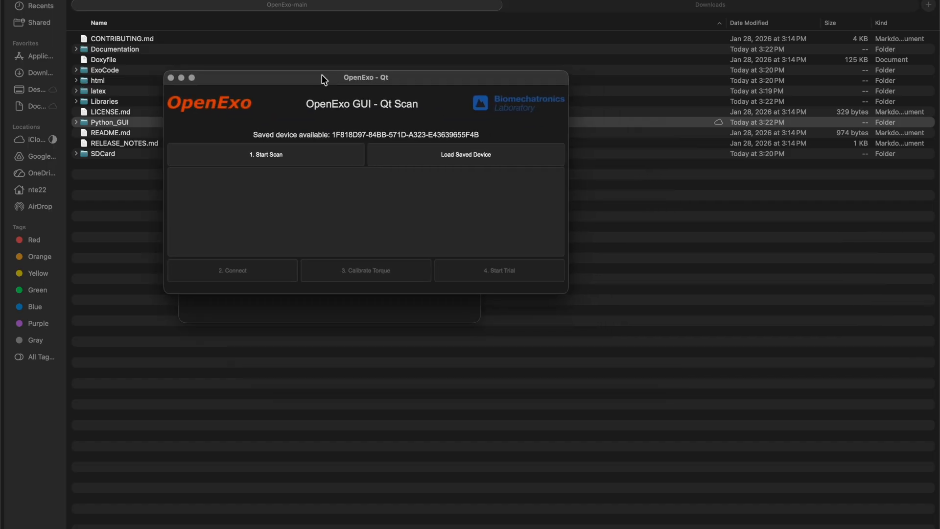
pyautogui.moveTo(567, 293); pyautogui.dragTo(763, 408)
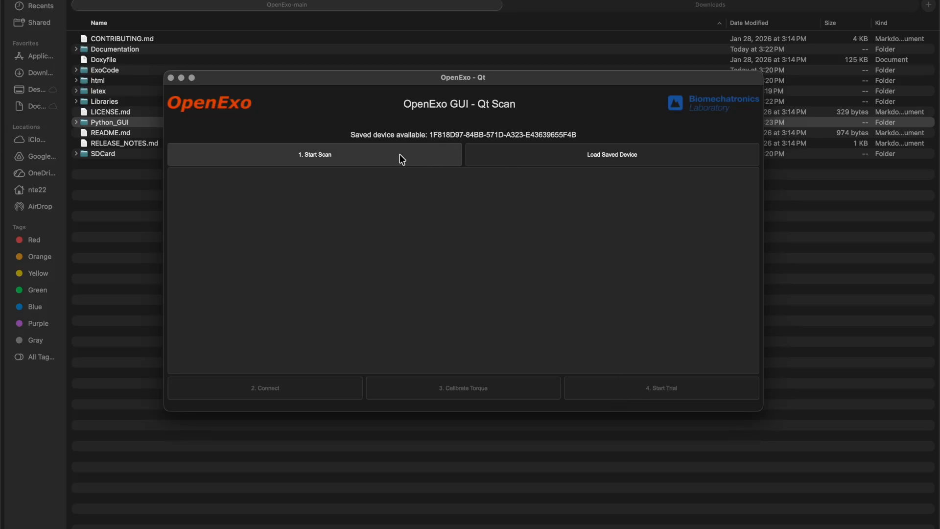
pyautogui.click(373, 153)
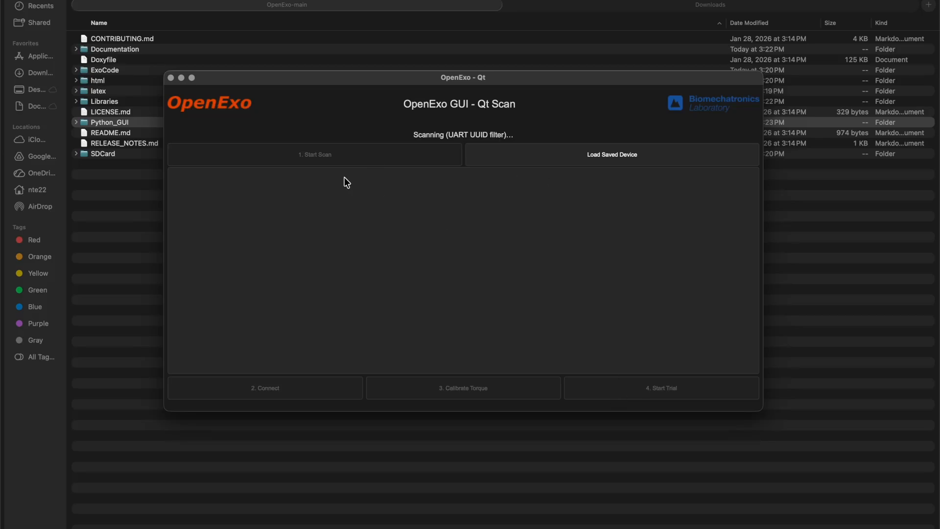
pyautogui.click(311, 178)
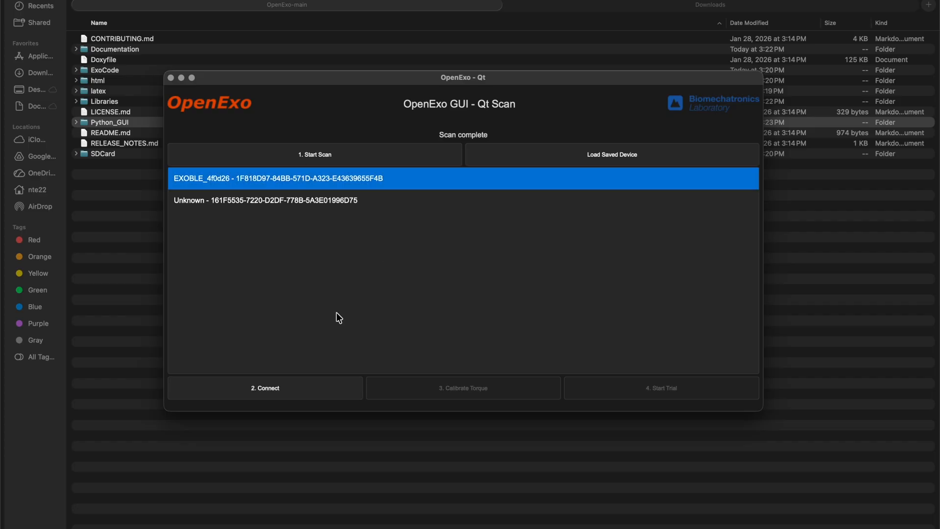
pyautogui.click(231, 387)
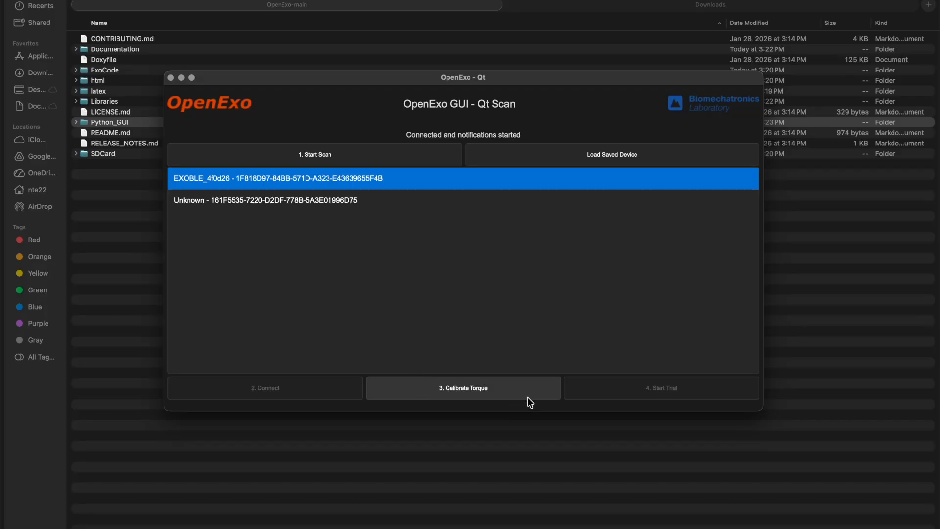
# Step: Calibrate the torque on the connected device and start the trial
pyautogui.click(470, 378)
pyautogui.click(504, 389)
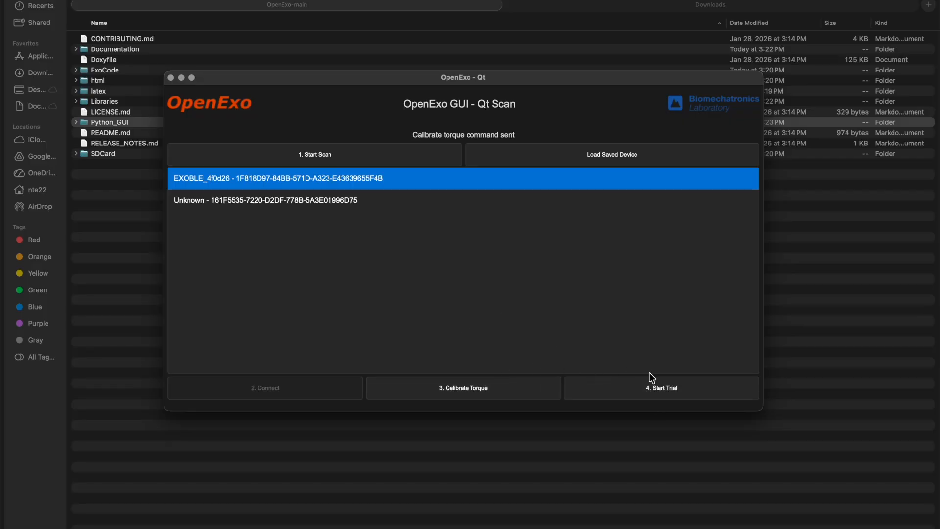
pyautogui.click(665, 386)
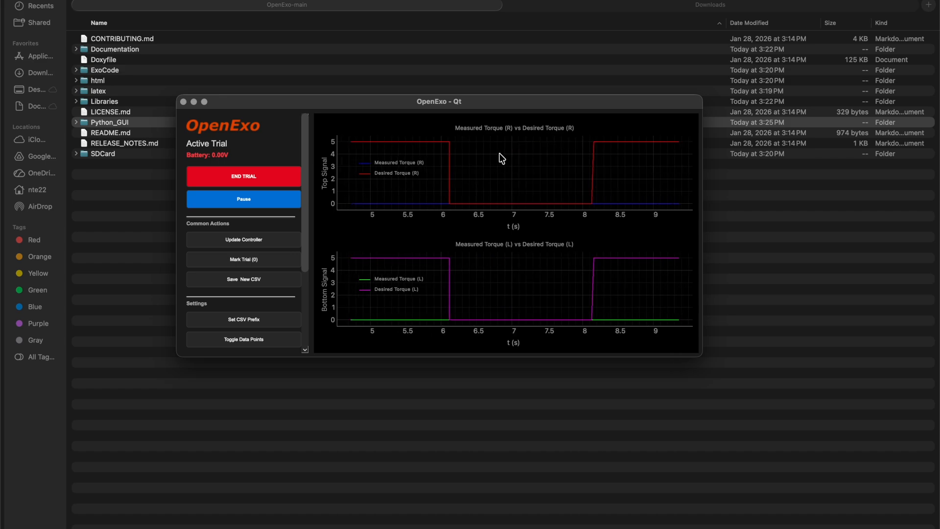
# Step: Enlarge the Active Trial window and switch the plots to the second set of data points and back to the torque signals
pyautogui.moveTo(703, 359); pyautogui.dragTo(770, 417)
pyautogui.moveTo(612, 102); pyautogui.dragTo(552, 76)
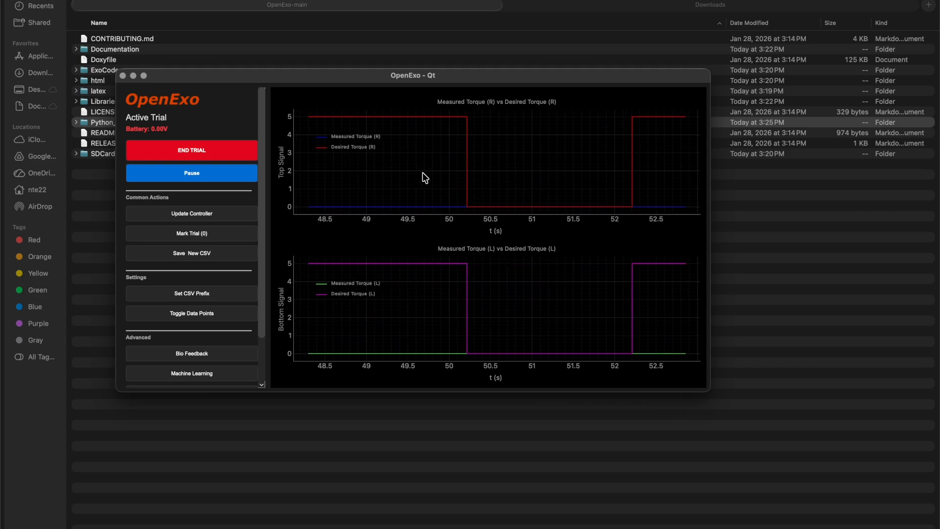
pyautogui.click(189, 313)
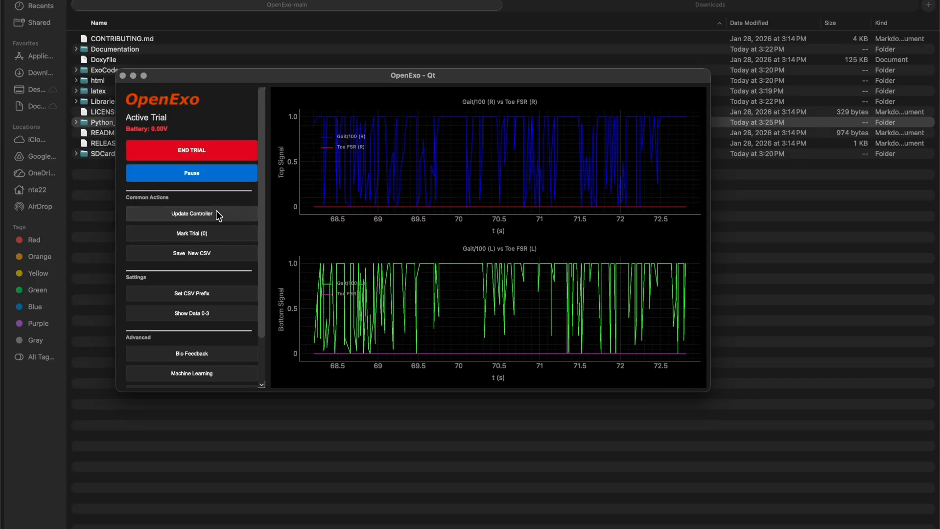
pyautogui.click(192, 313)
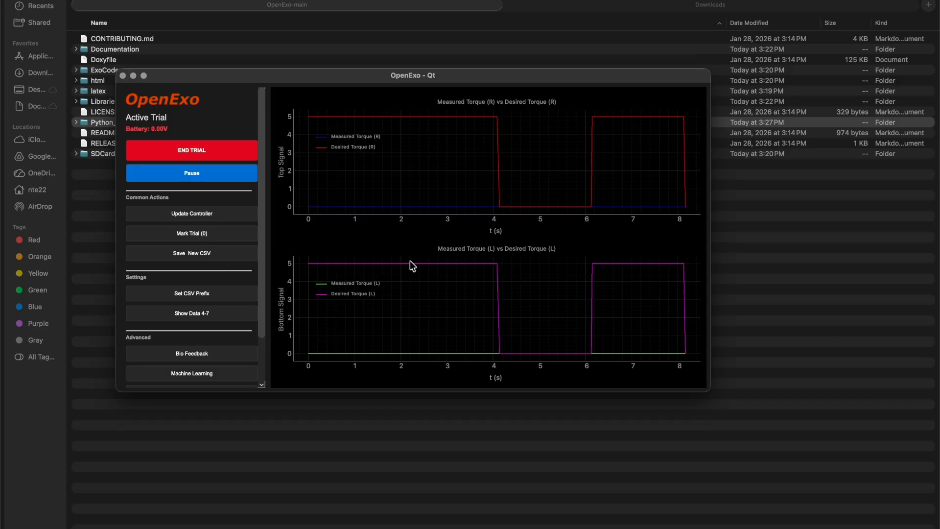
# Step: Open the controller update settings and review the selectable joints and controllers
pyautogui.click(194, 211)
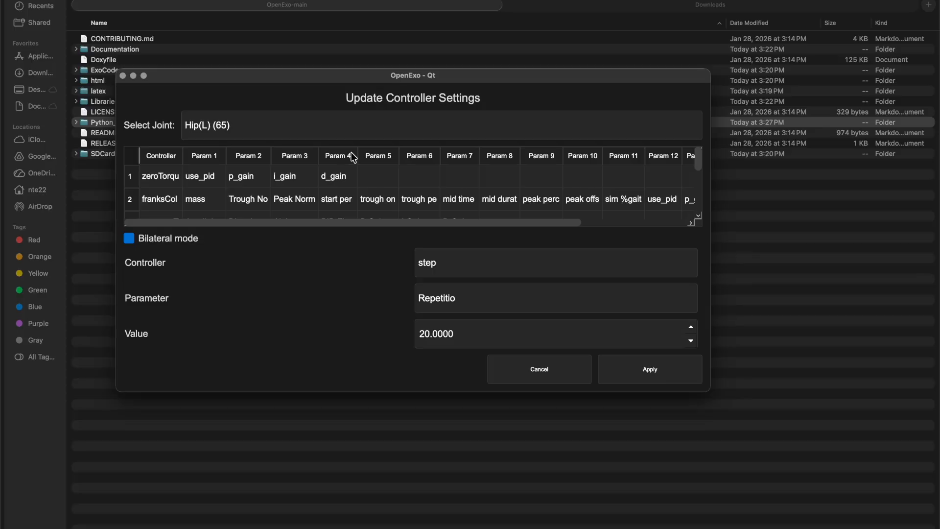
pyautogui.click(264, 132)
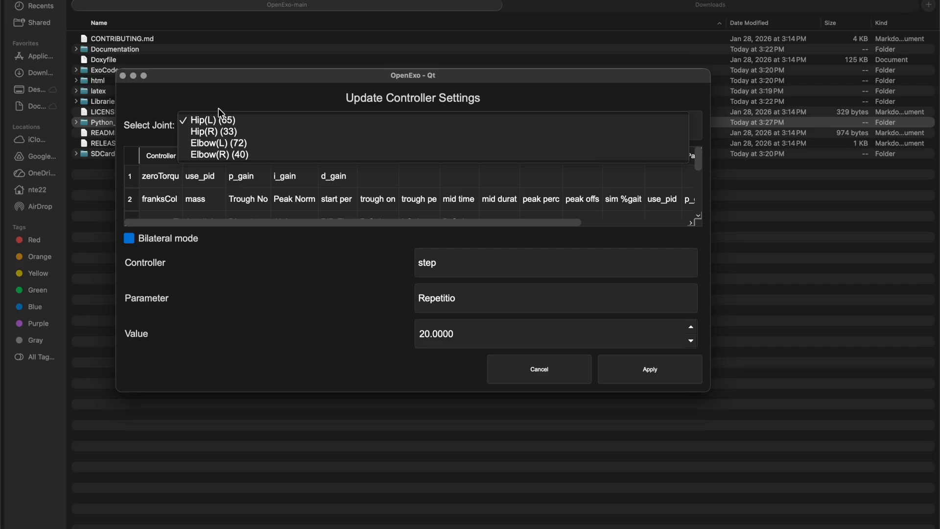
pyautogui.click(166, 242)
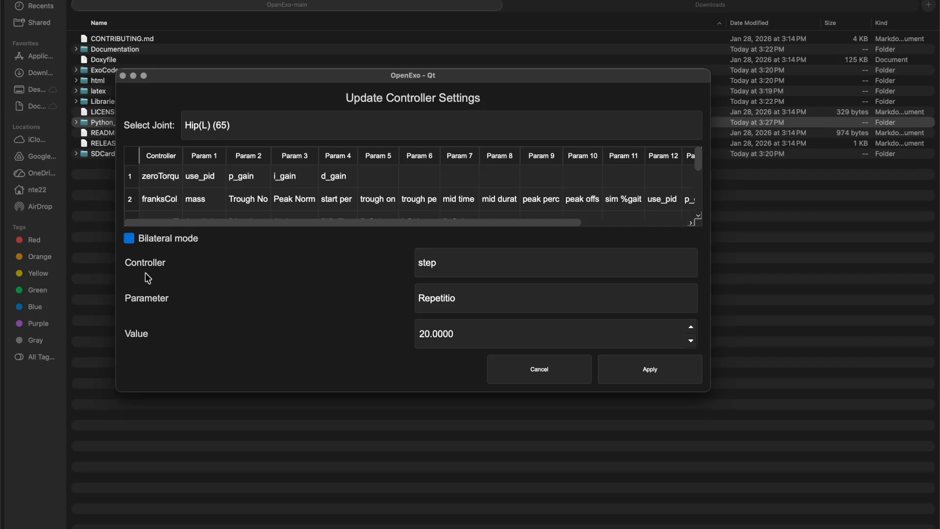
pyautogui.click(459, 273)
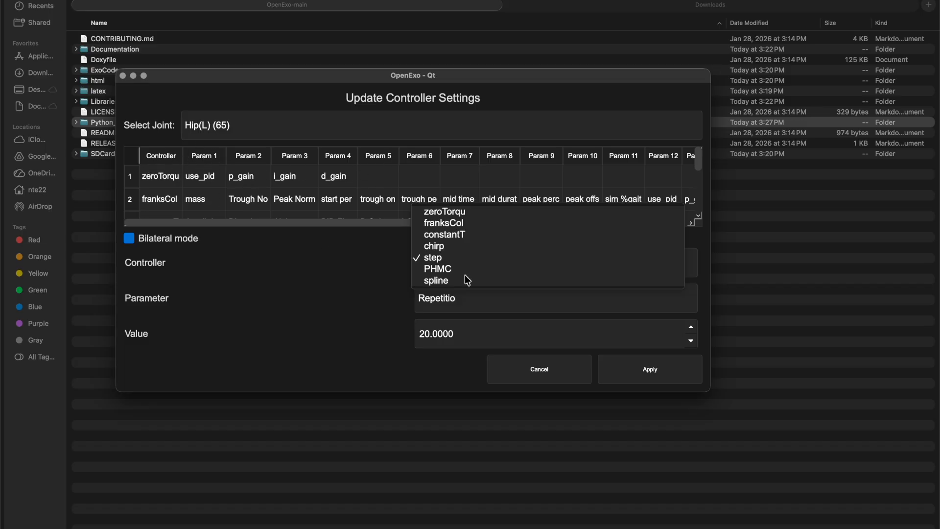
pyautogui.click(344, 286)
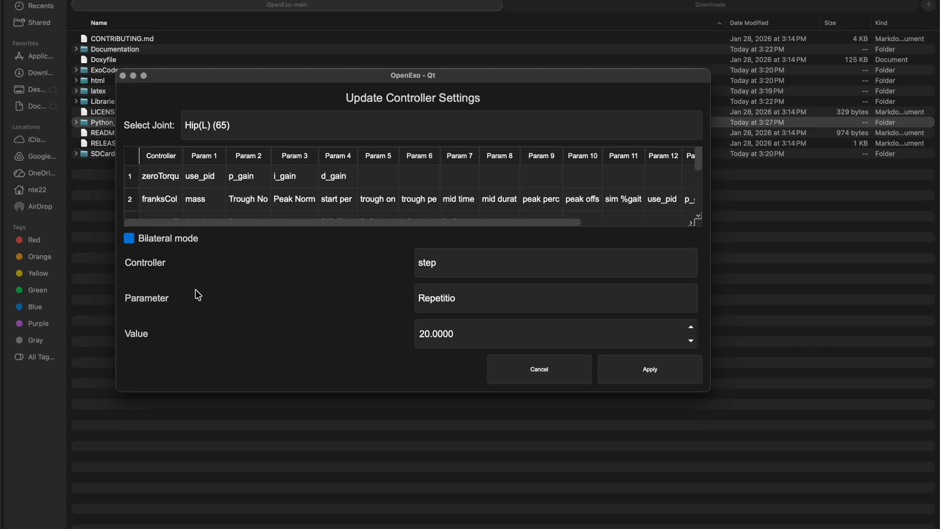
# Step: Choose the step controller's Amplitdue parameter and set its value to 2
pyautogui.click(549, 302)
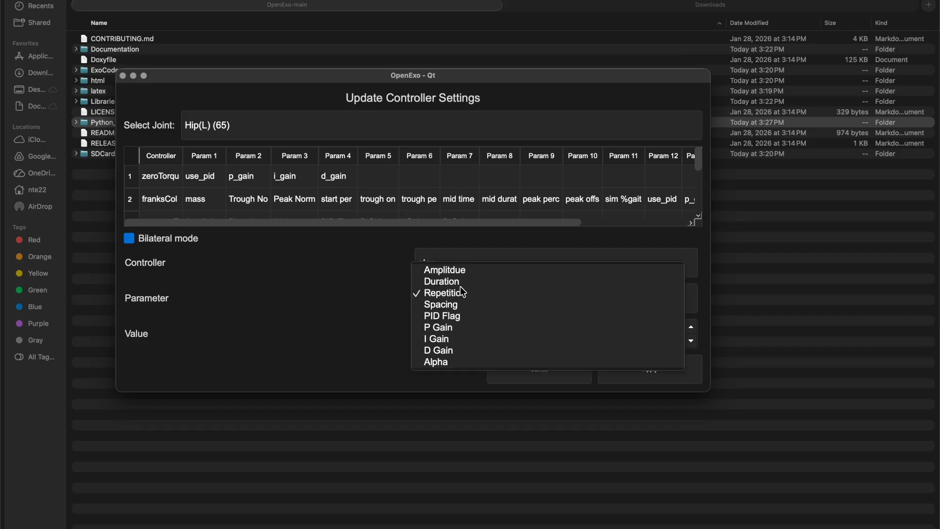
pyautogui.click(438, 269)
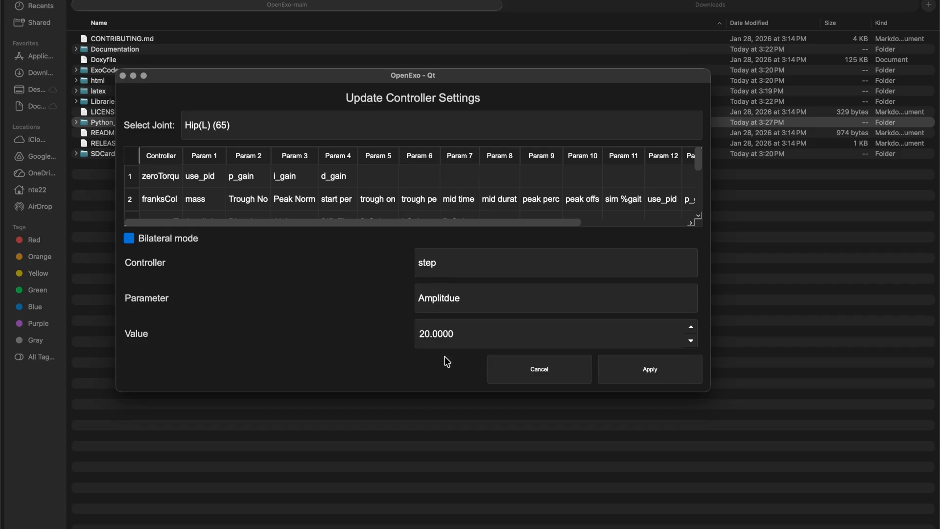
pyautogui.click(471, 336)
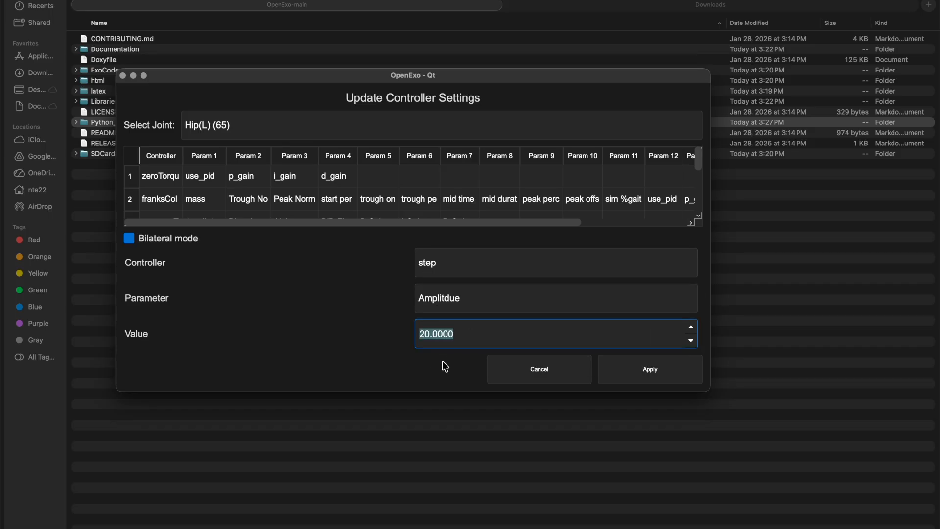
pyautogui.write('2')
# Step: Review the step controller's parameters, and switch the controller to zeroTorqu to examine its parameter list
pyautogui.click(448, 297)
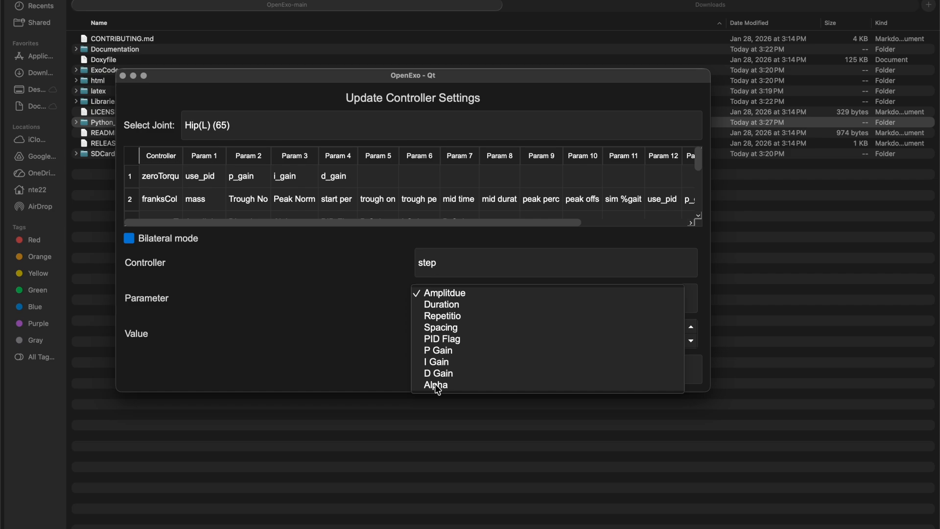
pyautogui.click(385, 317)
pyautogui.click(457, 267)
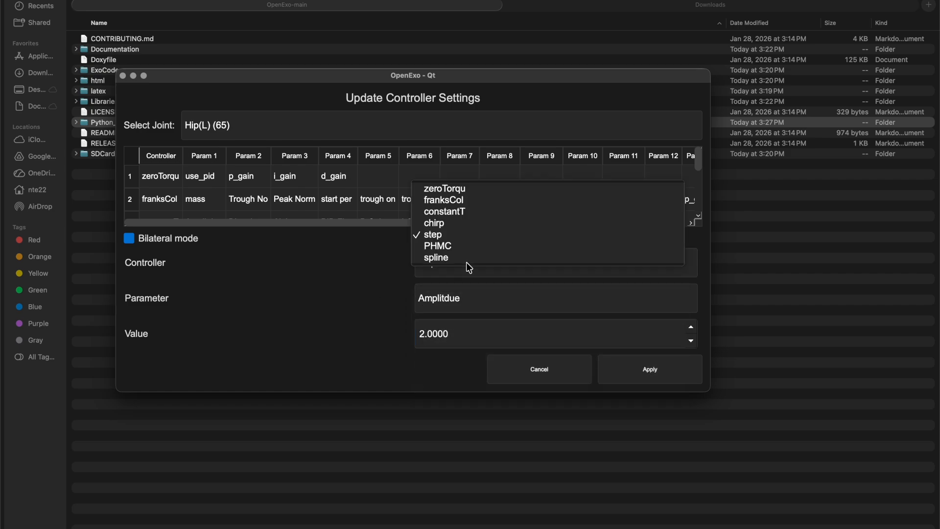
pyautogui.click(457, 190)
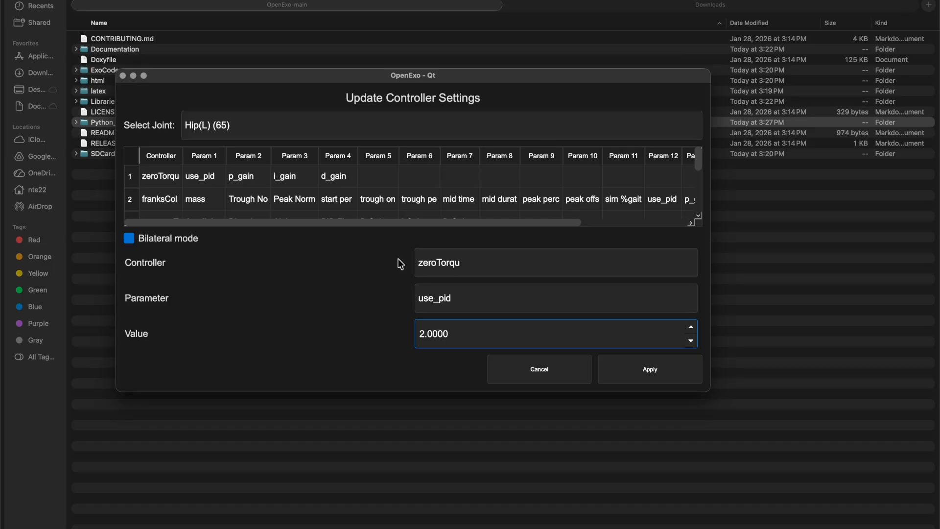
pyautogui.click(455, 299)
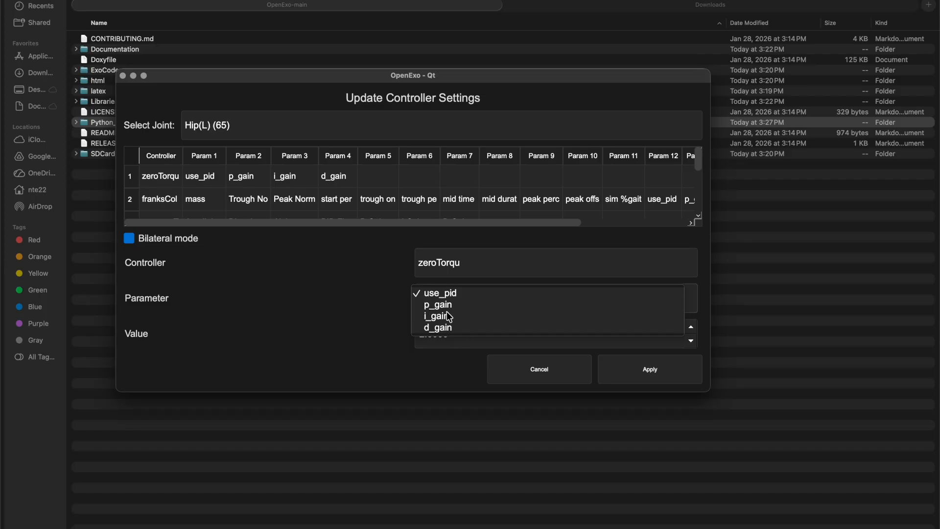
pyautogui.click(388, 307)
# Step: Set the controller back to step with the Amplitdue parameter and apply the value 2.0000 in bilateral mode
pyautogui.click(467, 273)
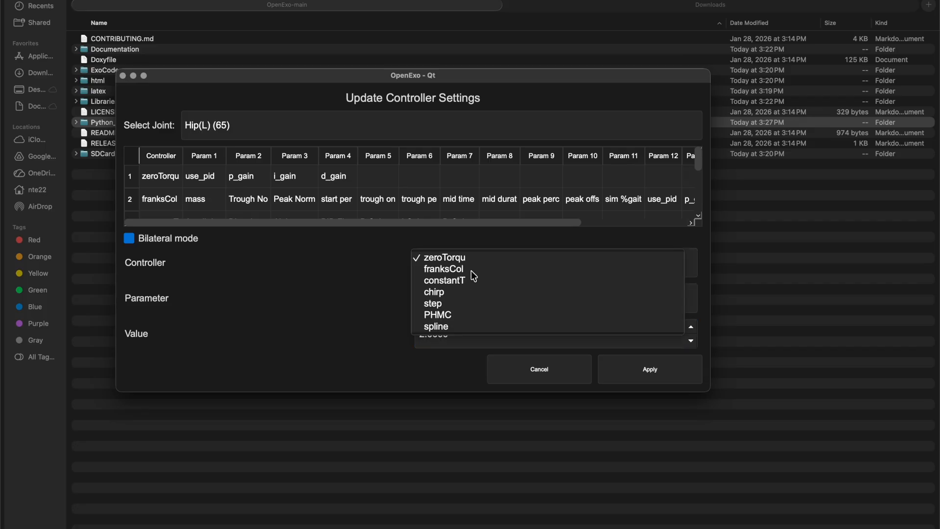
pyautogui.click(441, 301)
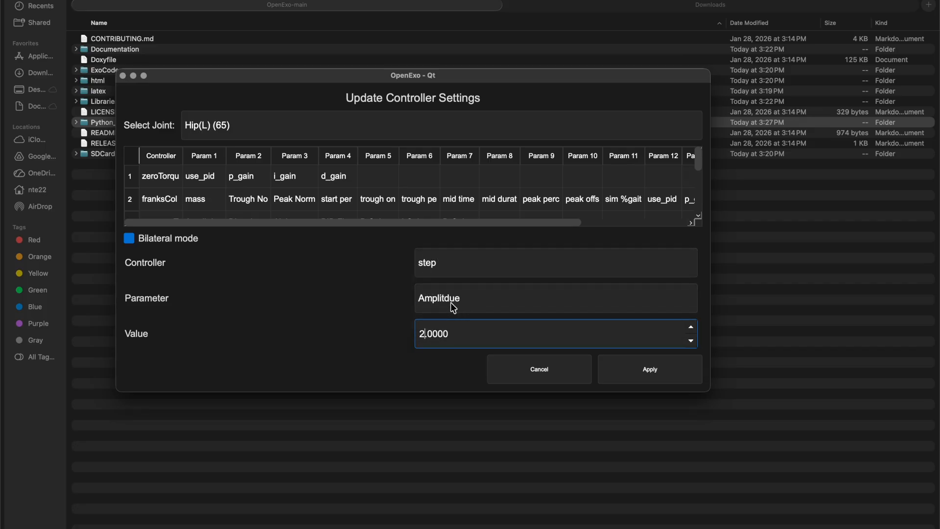
pyautogui.click(450, 302)
pyautogui.click(450, 293)
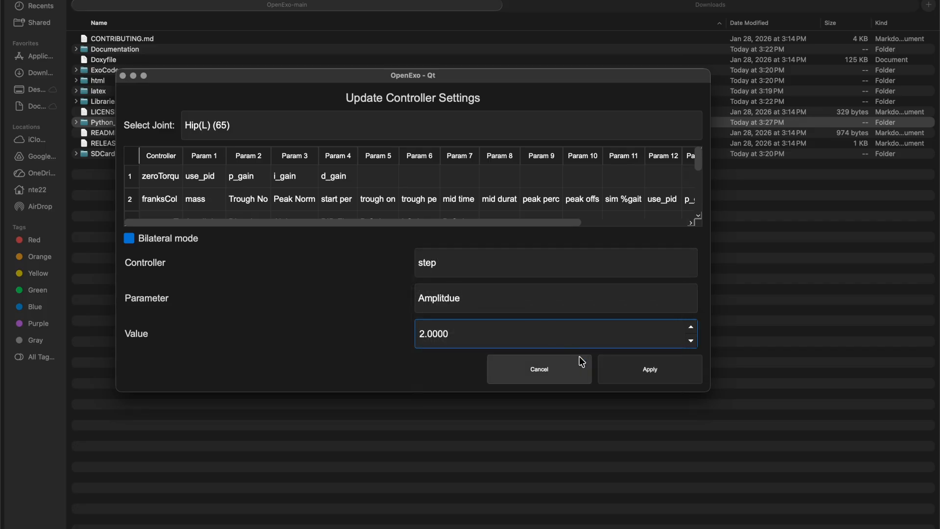
pyautogui.click(652, 373)
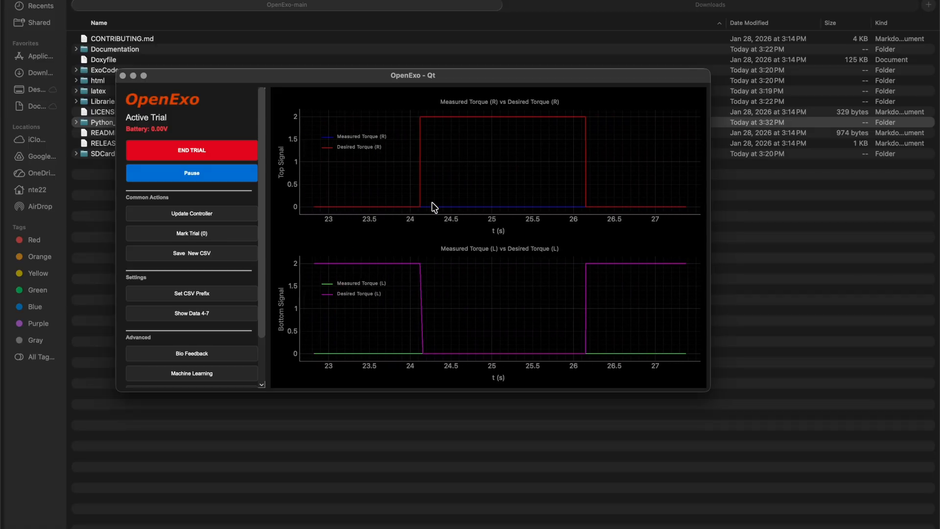
# Step: Reopen the controller update settings to check the retained entries, and leave without applying anything
pyautogui.click(202, 214)
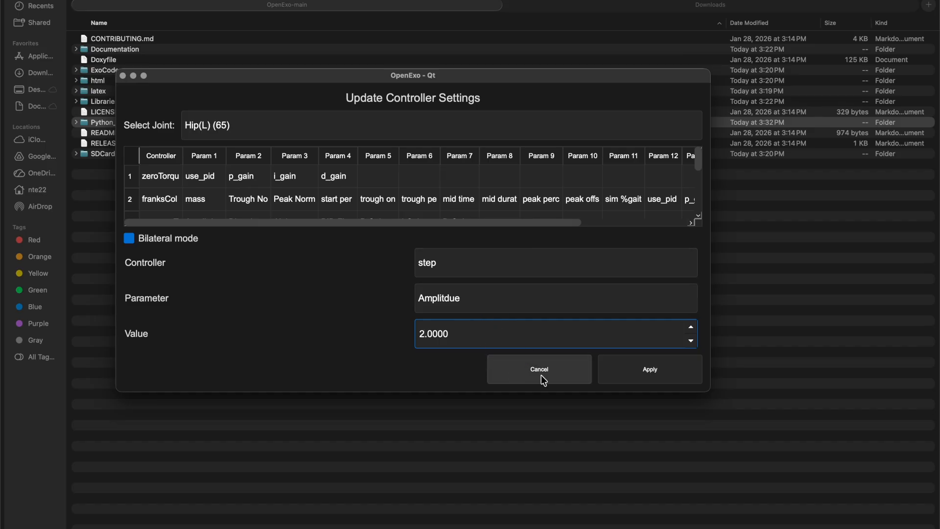
pyautogui.click(554, 374)
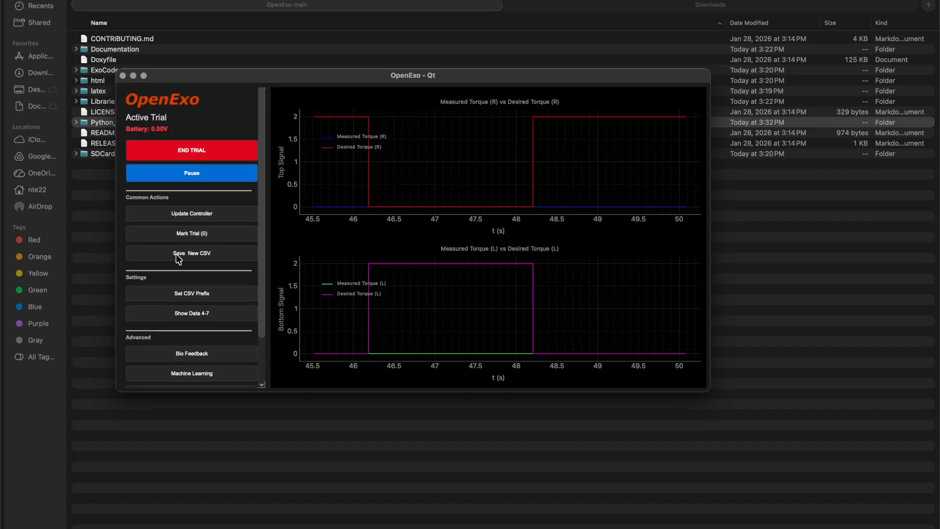
# Step: Mark the running trial twice and save its data to a new CSV file
pyautogui.scroll(-3, 180, 195)
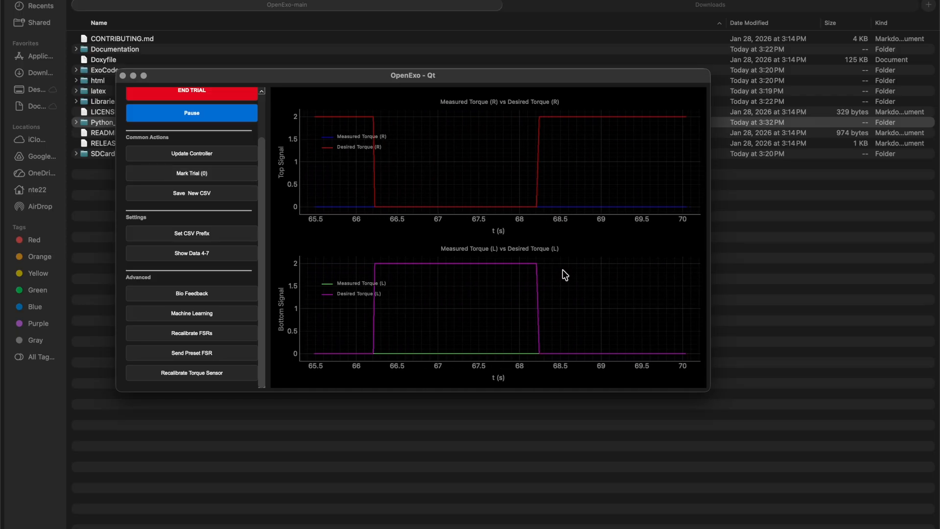
pyautogui.click(222, 174)
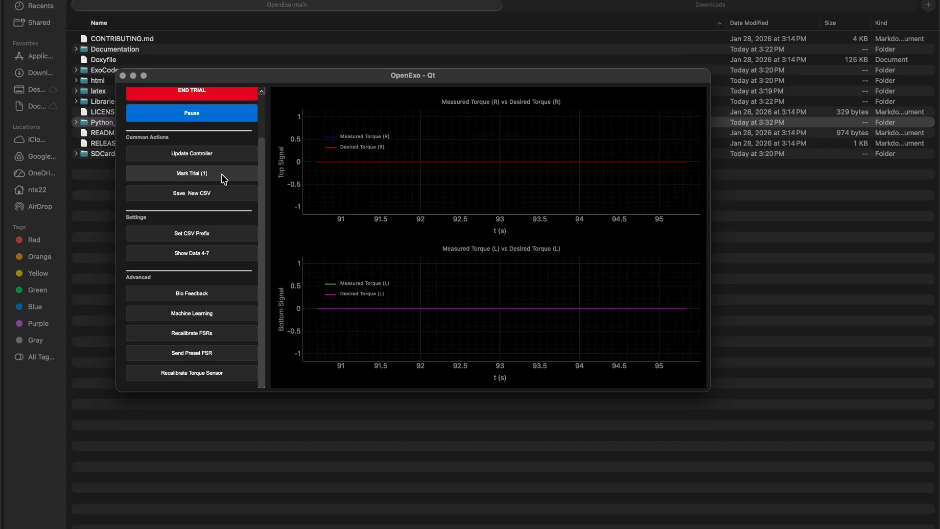
pyautogui.click(216, 175)
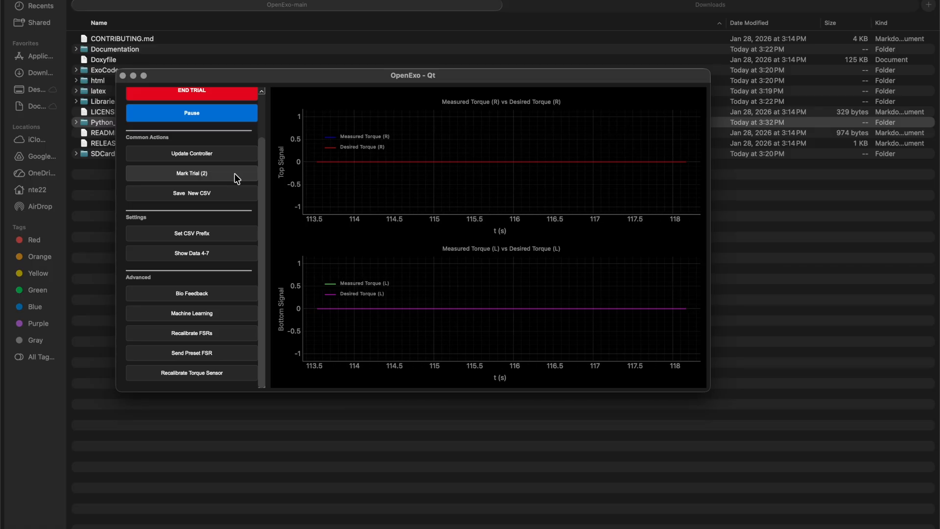
pyautogui.click(184, 195)
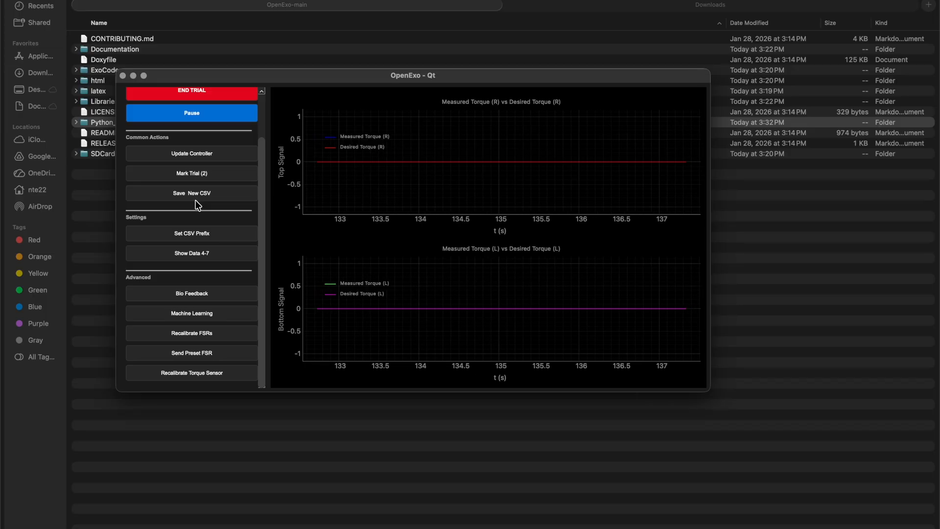
# Step: View the CSV filename prefix setting without changing it, and switch the plots to data 4-7
pyautogui.click(213, 236)
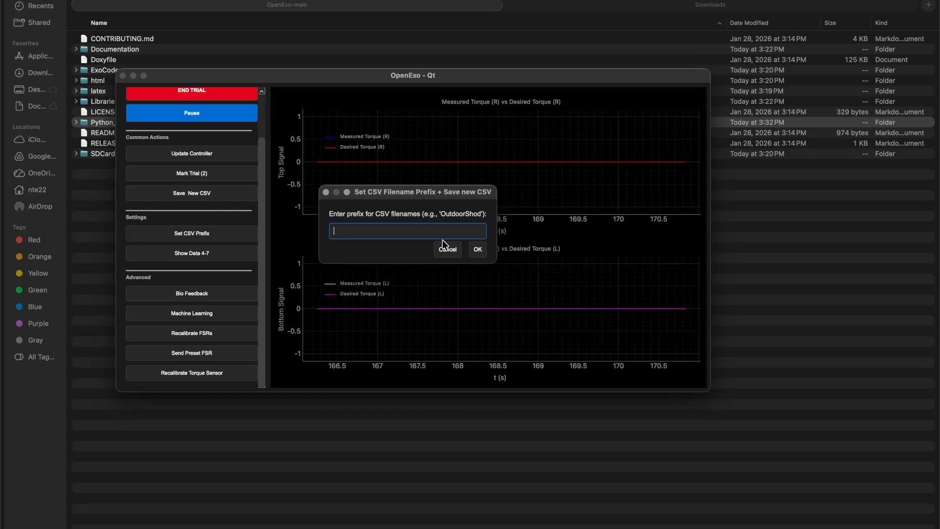
pyautogui.click(448, 250)
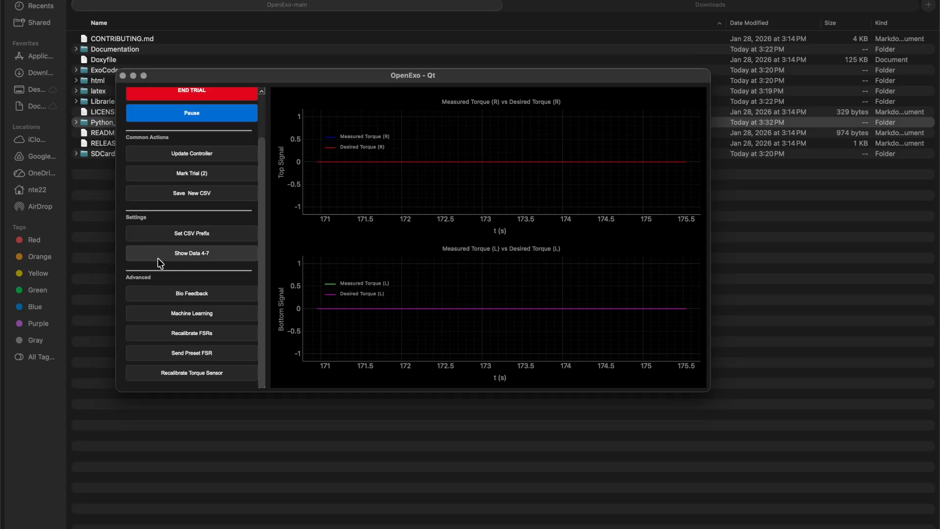
pyautogui.click(215, 255)
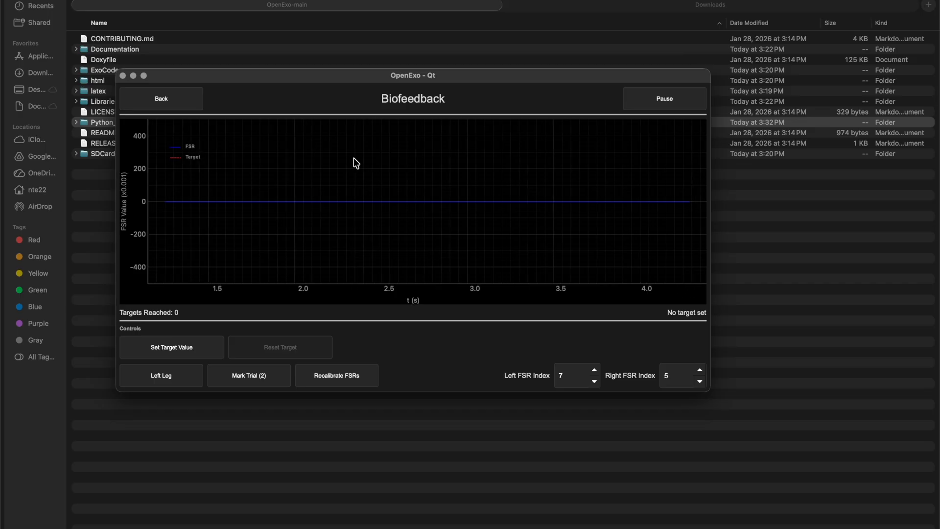
# Step: Set the biofeedback target value to 0.500
pyautogui.click(166, 343)
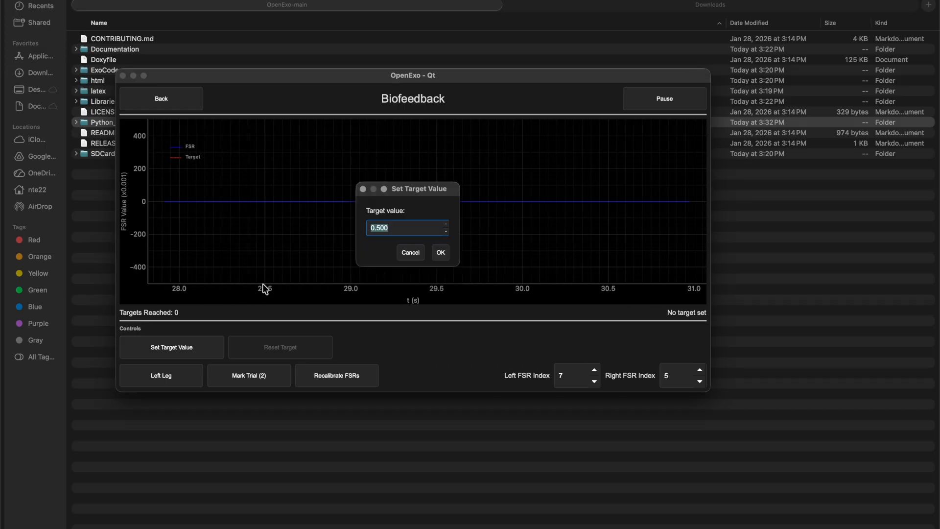
pyautogui.click(410, 252)
pyautogui.press('space')
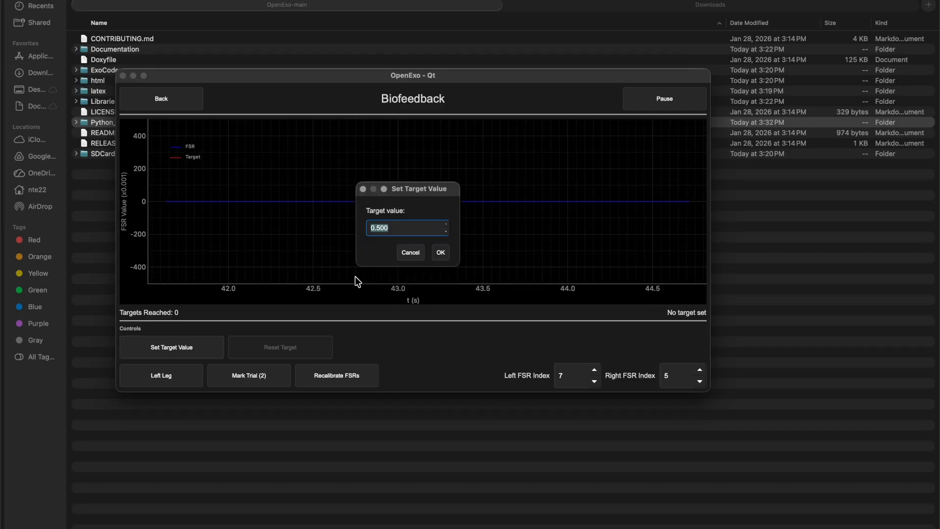
pyautogui.click(440, 252)
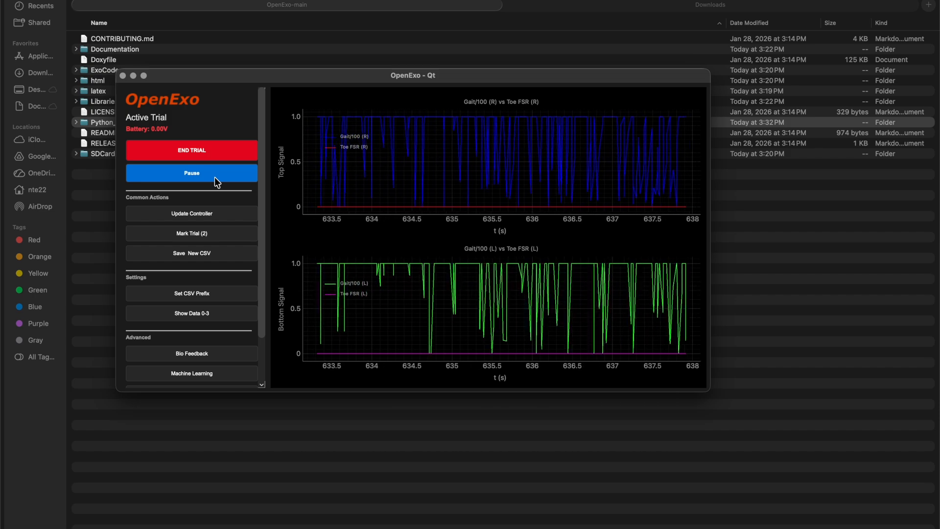
# Step: Quit the OpenExo interface and expand the SDCard folder in Finder to point out config.ini and the Python_GUI folder
pyautogui.press('super+q')
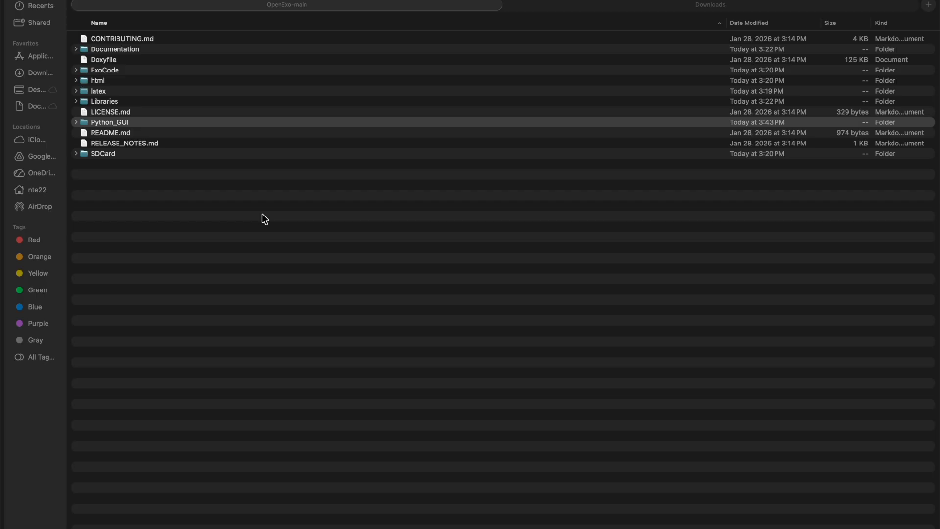
pyautogui.click(76, 153)
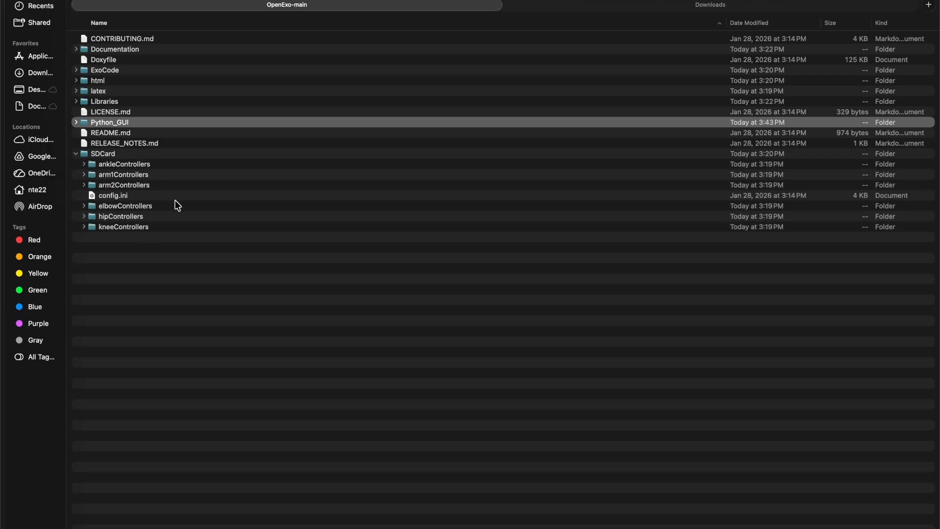
pyautogui.click(115, 197)
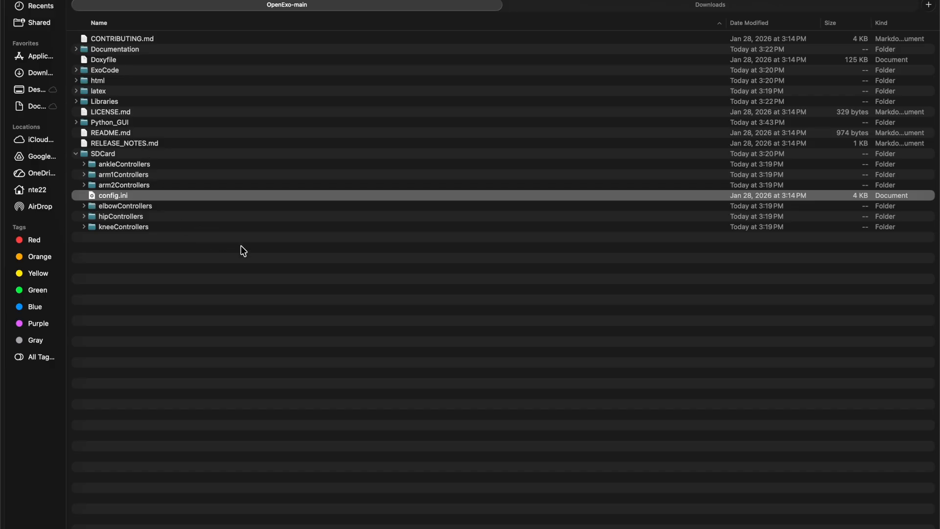
pyautogui.click(107, 123)
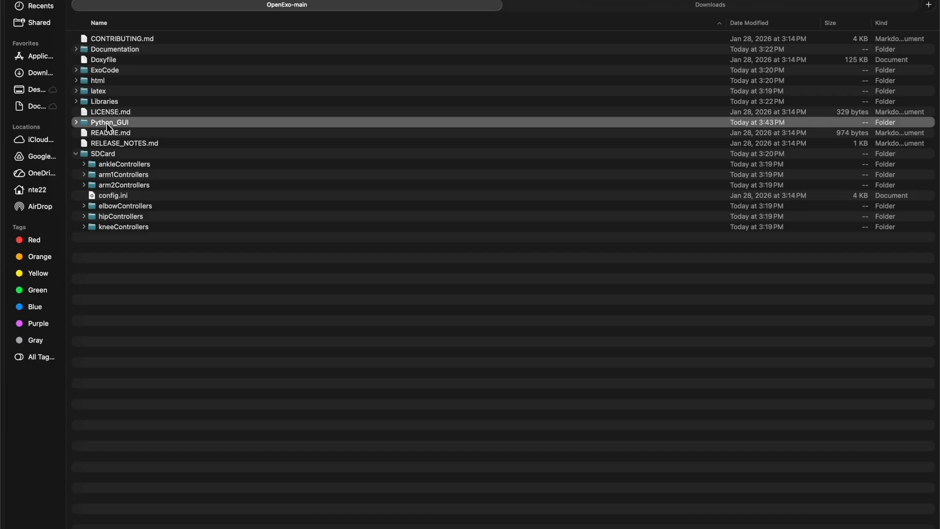